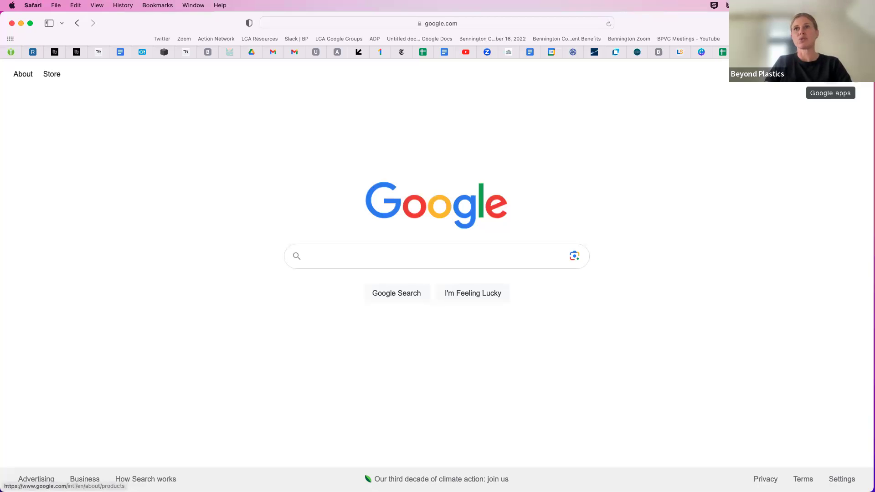
Open Google Forms from the apps grid and start a blank form
{"action": "left_click", "coordinate": [830, 75]}
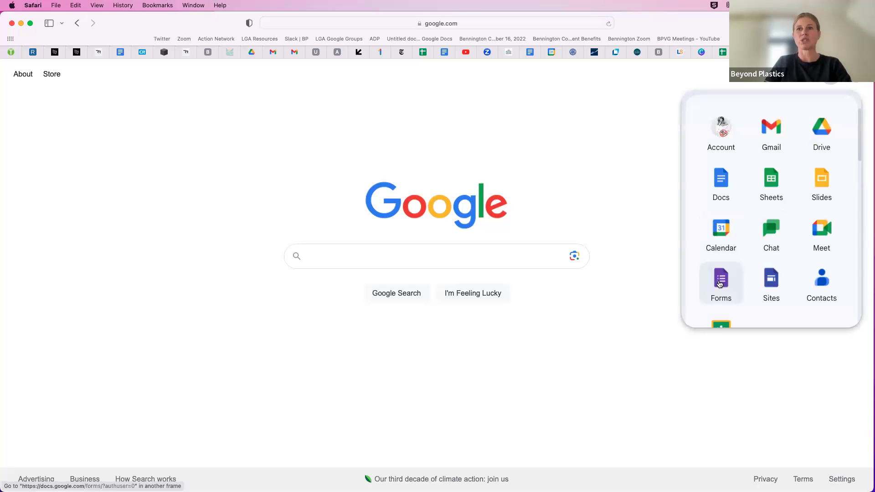
{"action": "left_click", "coordinate": [720, 280]}
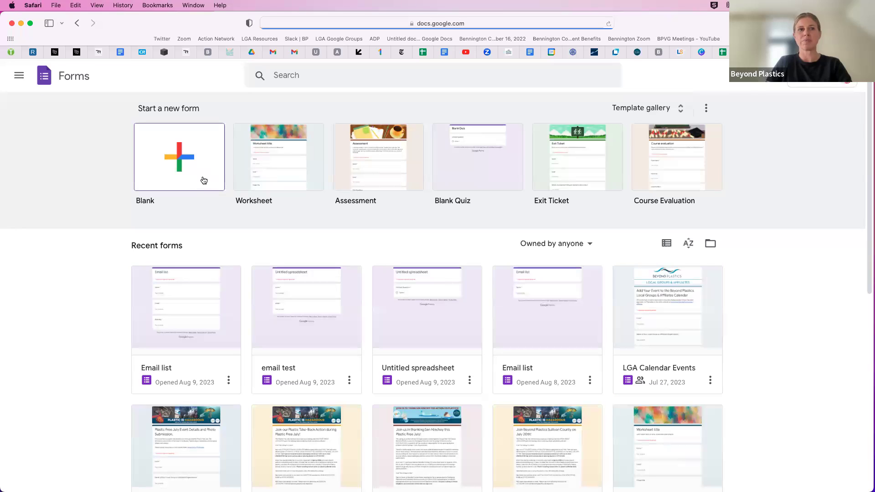
{"action": "left_click", "coordinate": [203, 180]}
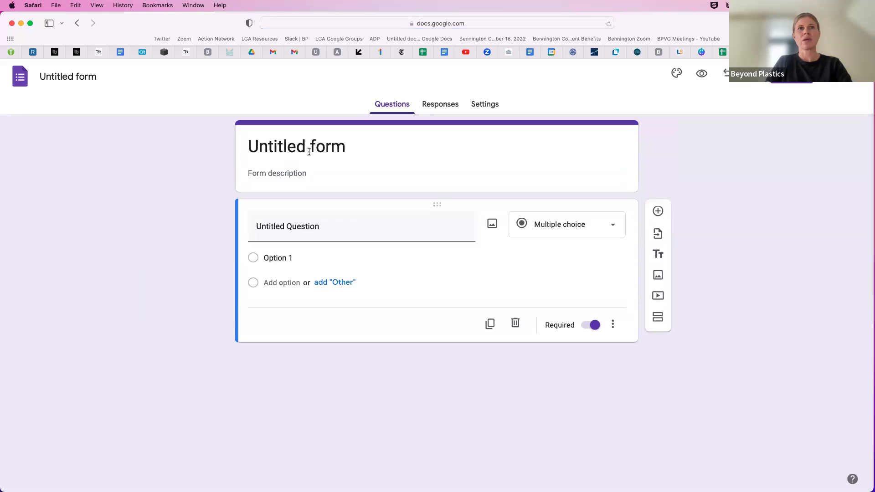
Replace 'Untitled form' with the title 'Group Name Email Sign Up' so the document name updates
{"action": "left_click", "coordinate": [309, 152]}
{"action": "triple_click", "coordinate": [309, 151]}
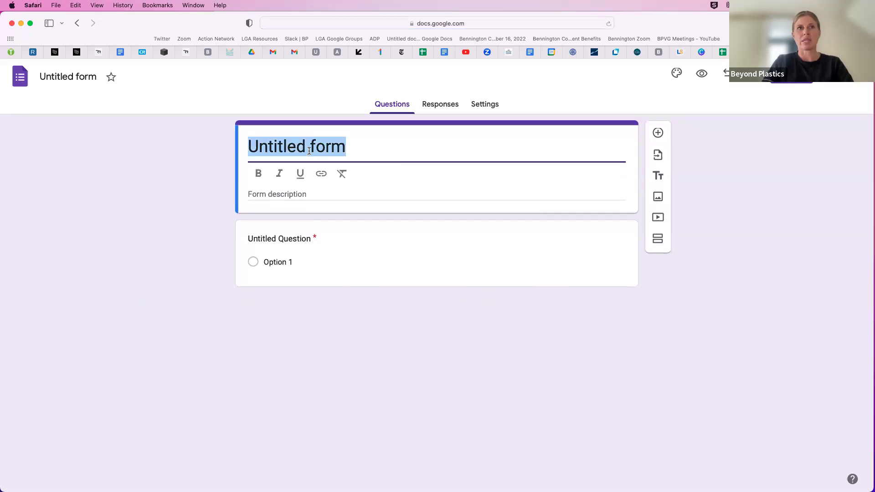
{"action": "type", "text": "E"}
{"action": "key", "text": "BackSpace"}
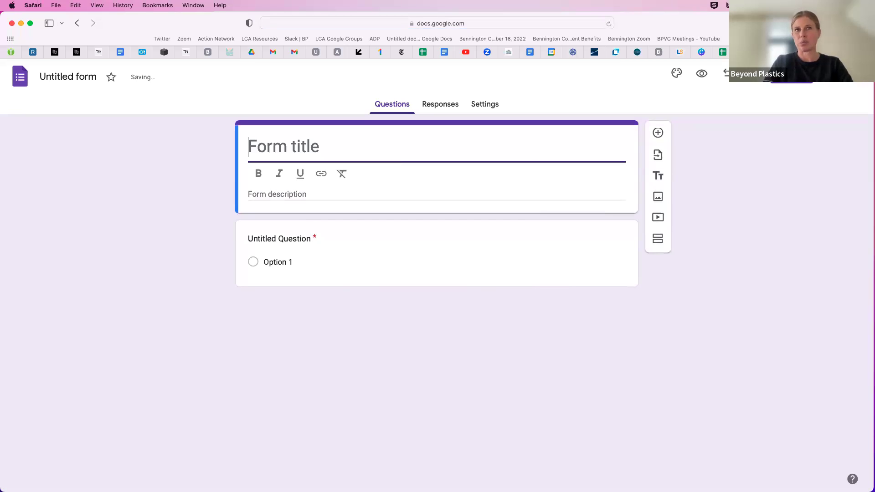
{"action": "type", "text": "Gr"}
{"action": "key", "text": "super+z"}
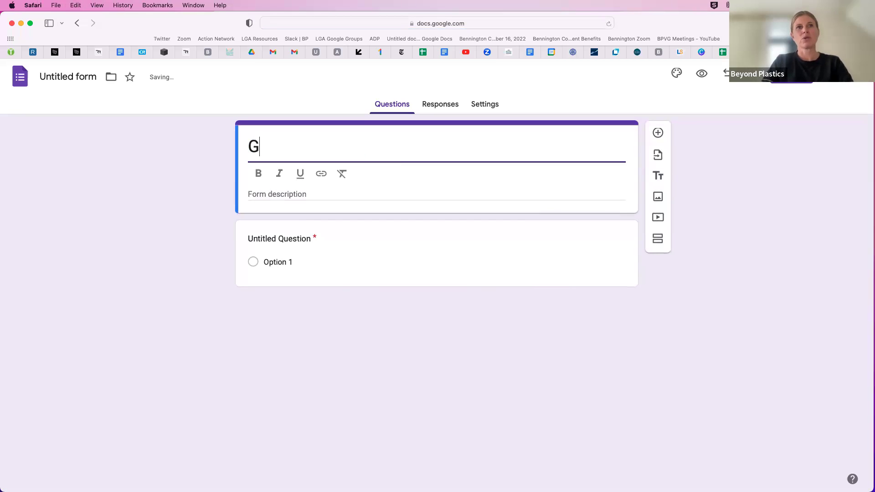
{"action": "type", "text": "roup Name"}
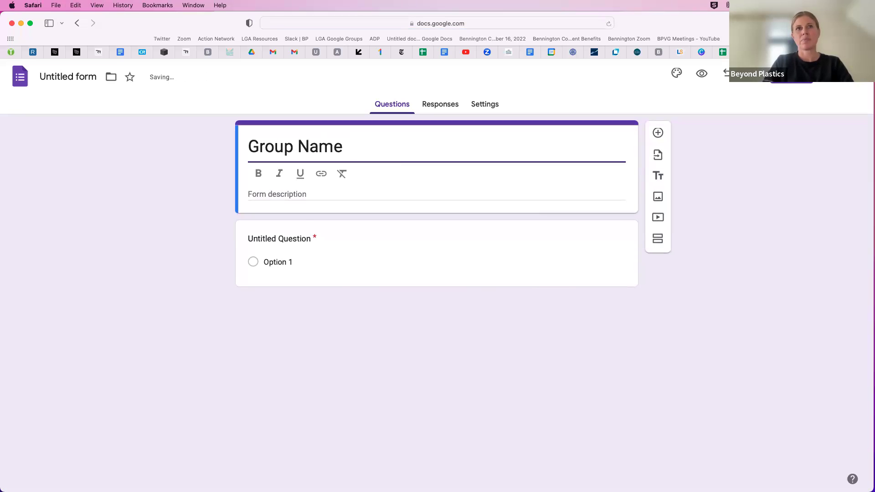
{"action": "type", "text": " Email Sign Up"}
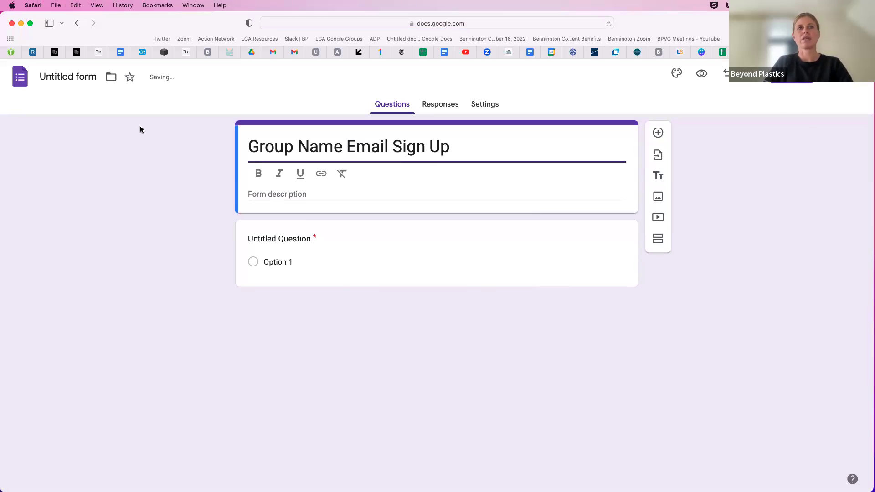
{"action": "left_click", "coordinate": [71, 75]}
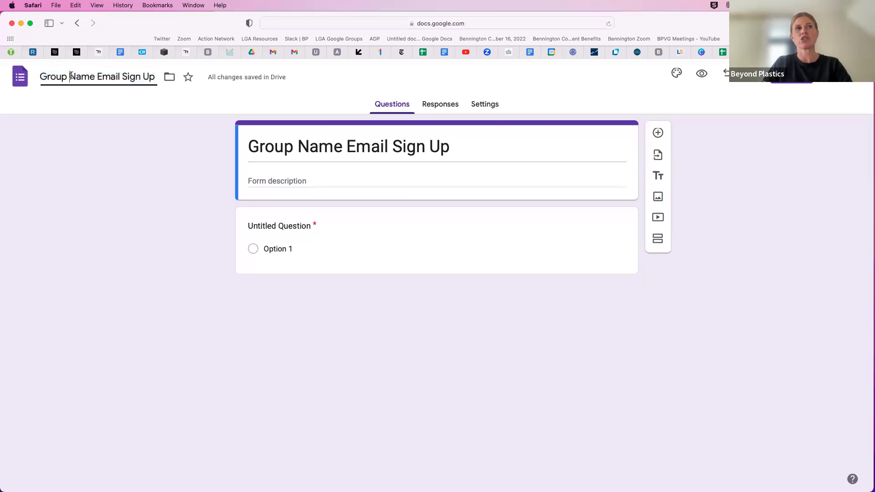
{"action": "left_click", "coordinate": [297, 145]}
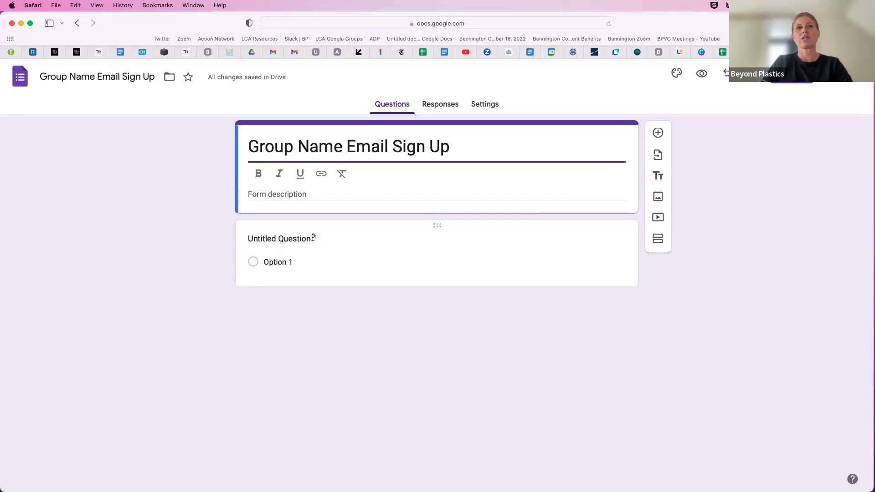
Rename the first question 'Name (first, last)' and add a second question titled 'Email'
{"action": "left_click", "coordinate": [295, 239]}
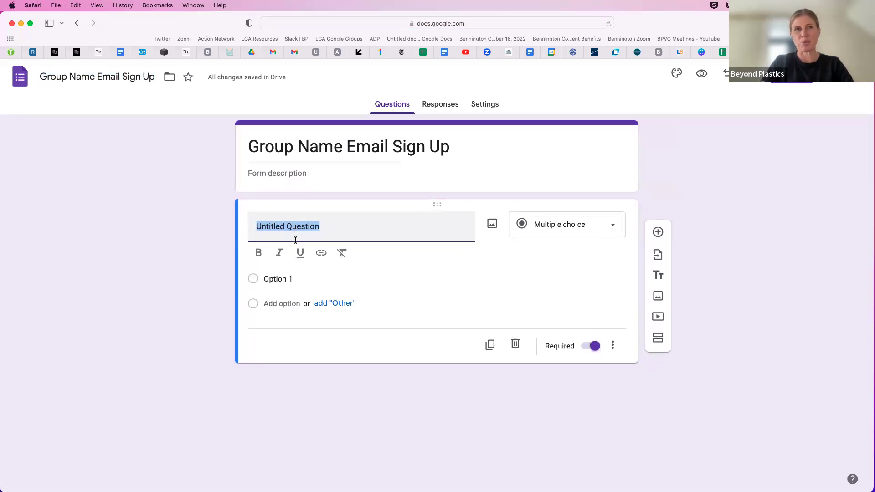
{"action": "type", "text": "Name"}
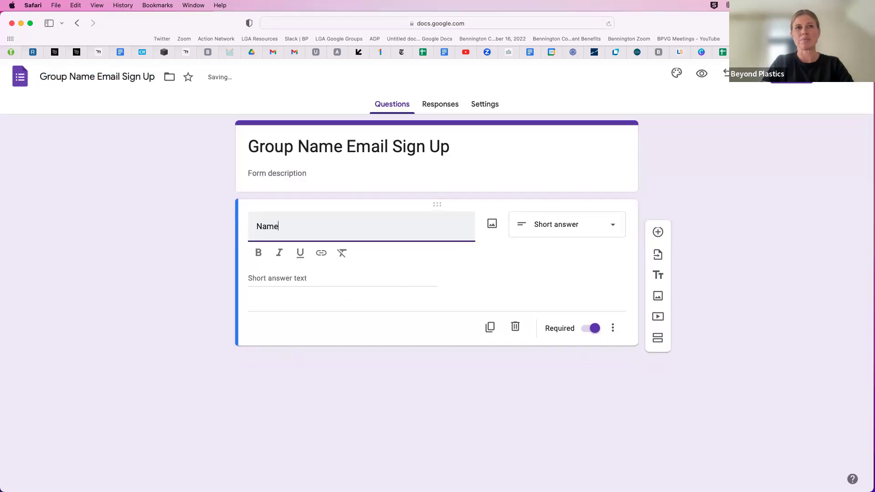
{"action": "type", "text": " (firs"}
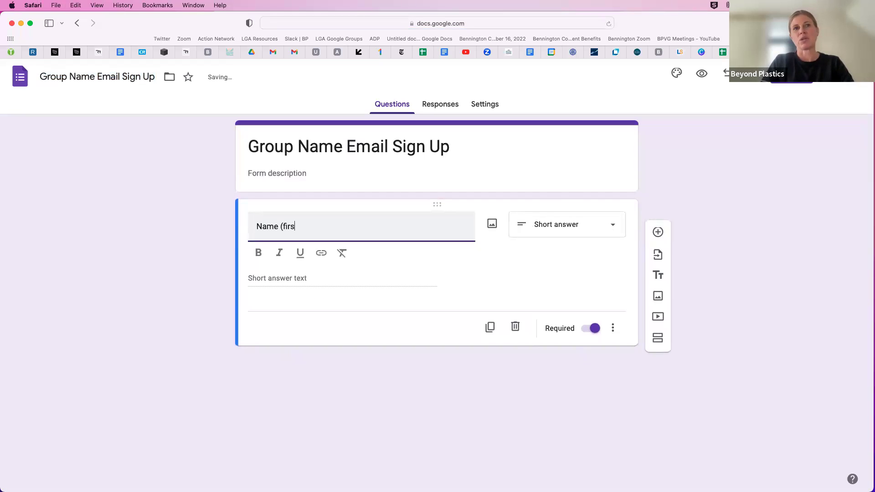
{"action": "type", "text": "t, last)"}
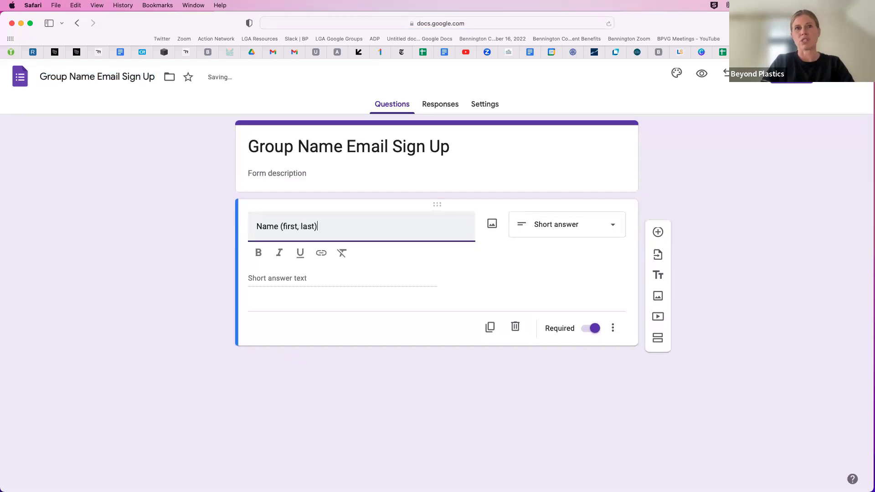
{"action": "left_click", "coordinate": [658, 233]}
{"action": "type", "text": "Email"}
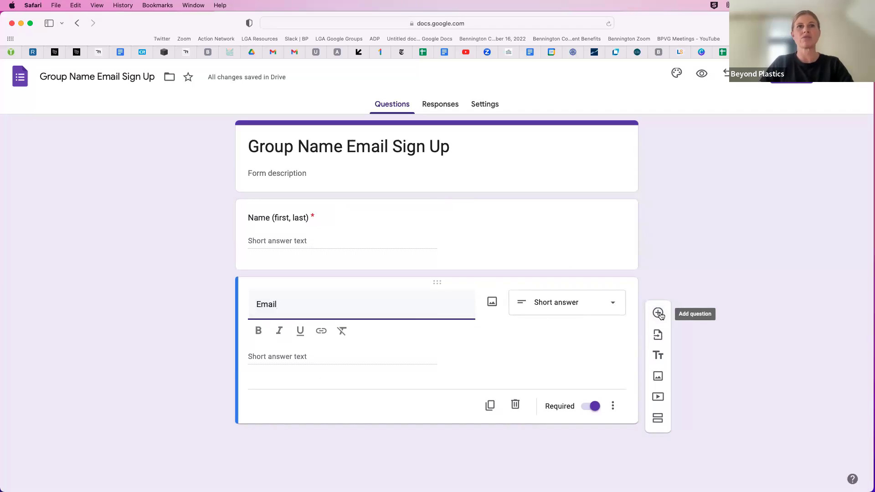
{"action": "left_click", "coordinate": [550, 345]}
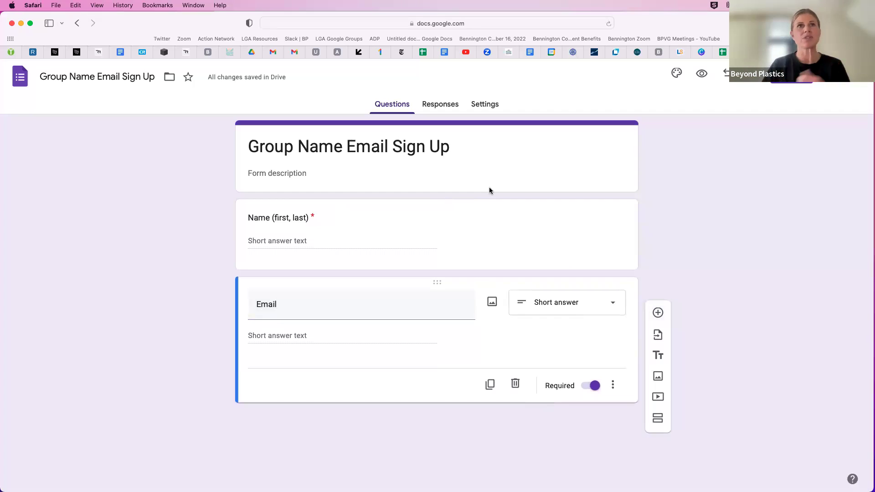
Link the form's responses to a new 'Group Name Email Sign Up (Responses)' spreadsheet
{"action": "left_click", "coordinate": [441, 107]}
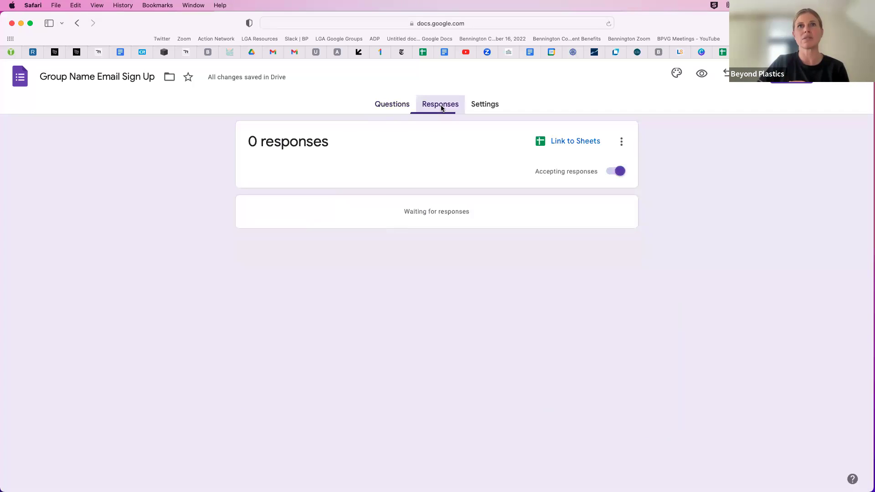
{"action": "left_click", "coordinate": [573, 144]}
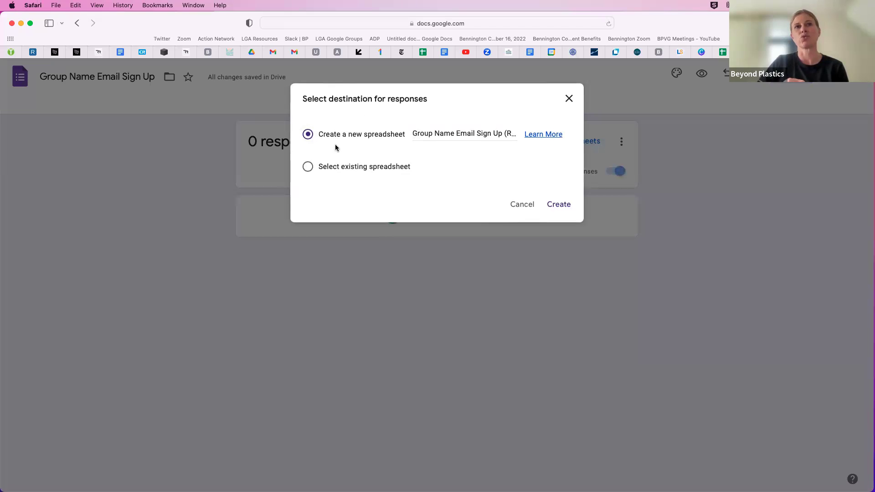
{"action": "left_click", "coordinate": [565, 204]}
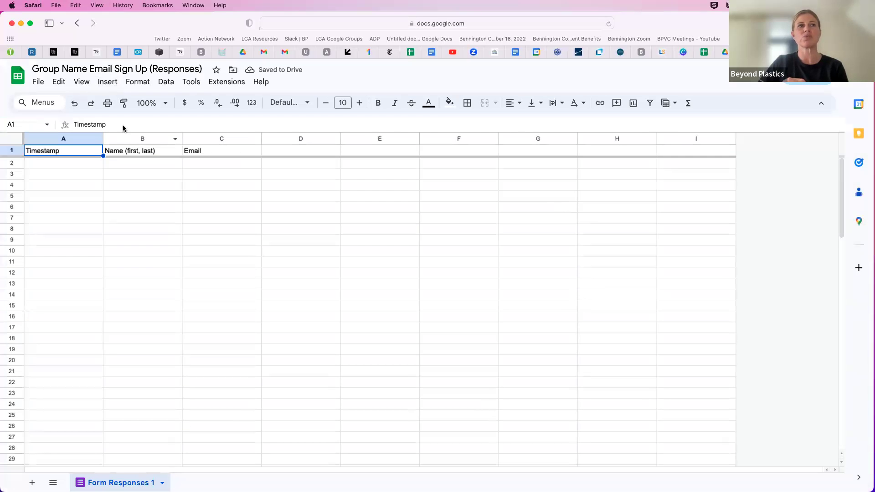
{"action": "left_click", "coordinate": [131, 152]}
{"action": "left_click", "coordinate": [201, 152]}
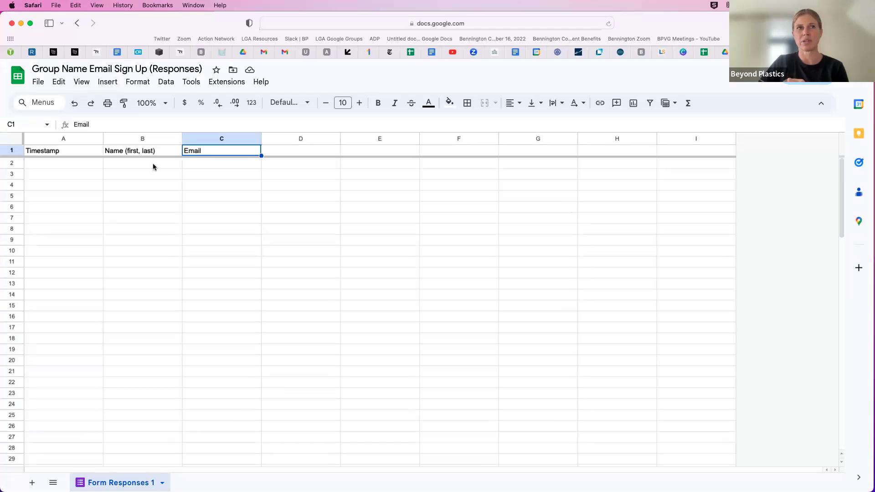
{"action": "left_click", "coordinate": [281, 155]}
{"action": "left_click", "coordinate": [379, 150]}
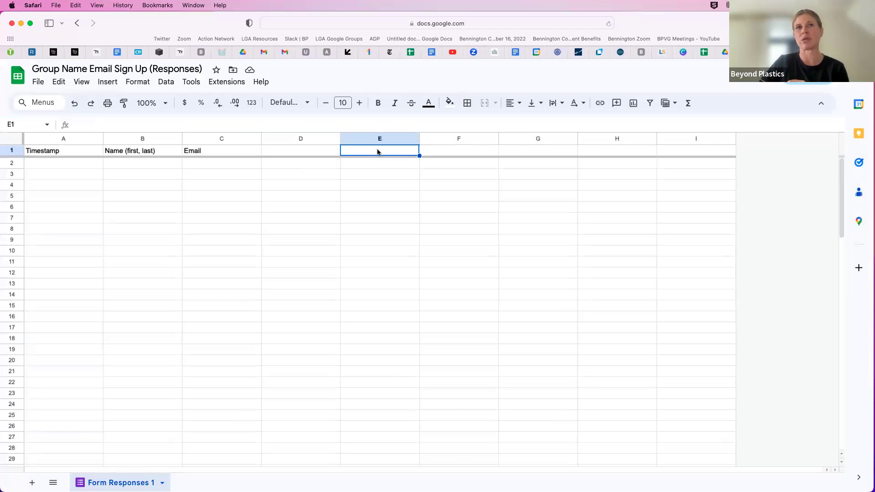
{"action": "left_click", "coordinate": [144, 162]}
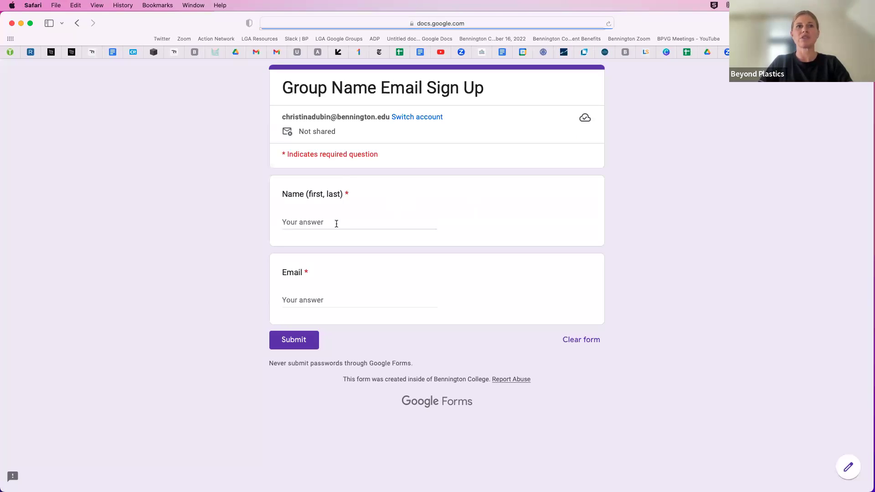
Fill in a sample full name and .edu email address in the live form and submit it
{"action": "left_click", "coordinate": [336, 223]}
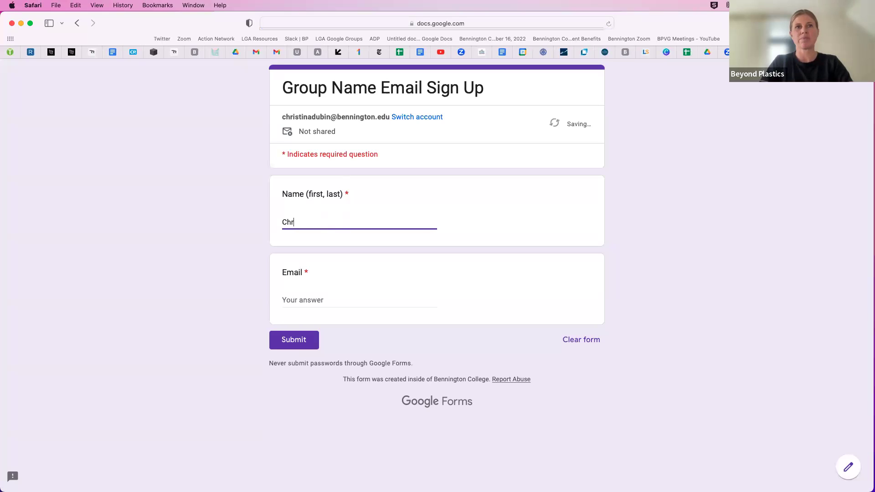
{"action": "key", "text": "Tab"}
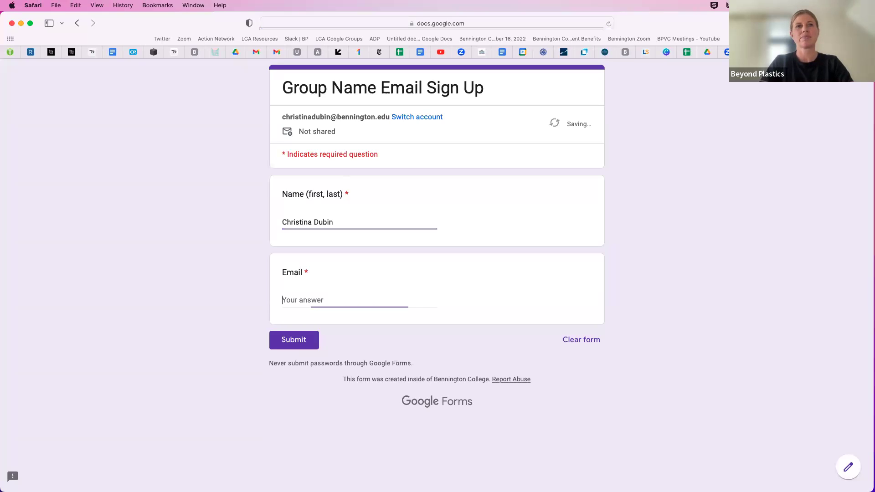
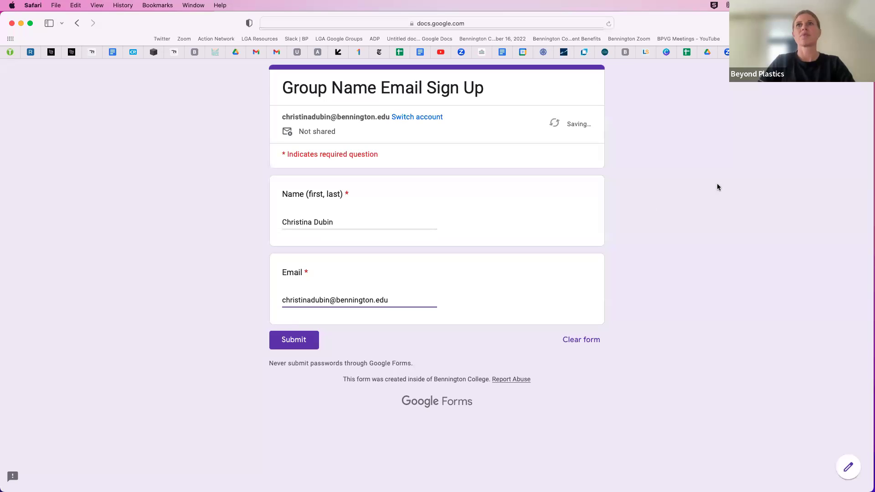
{"action": "left_click", "coordinate": [309, 342]}
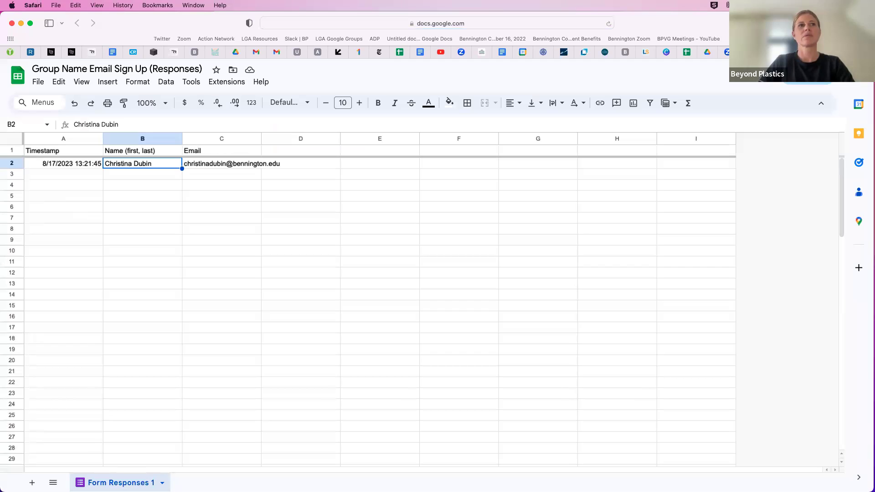
Enter a second sample name in B3 and email in C3 of the responses sheet
{"action": "left_click", "coordinate": [157, 179]}
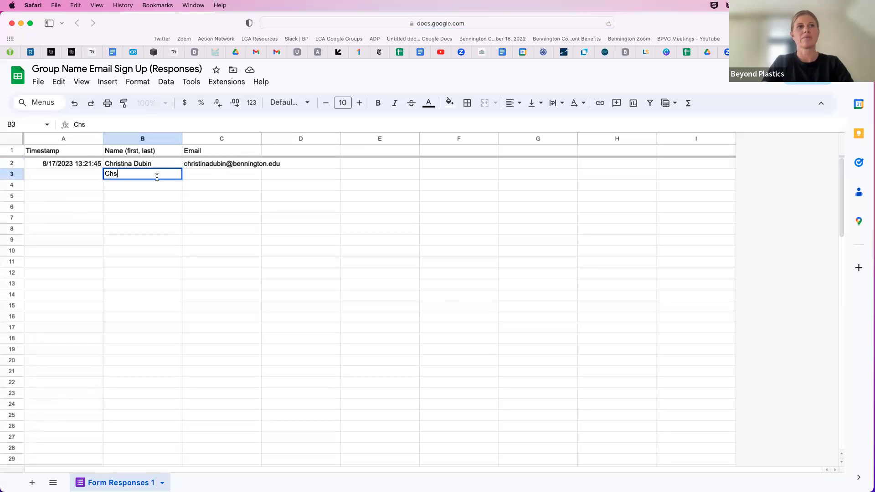
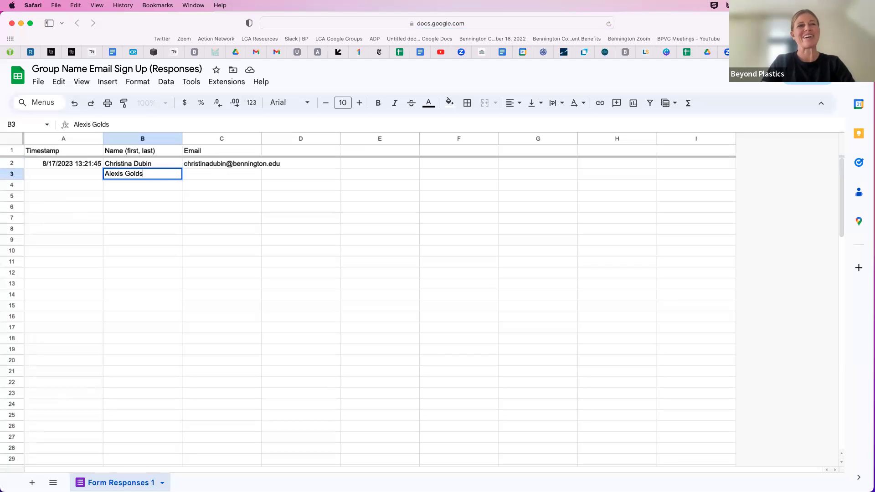
{"action": "key", "text": "Tab"}
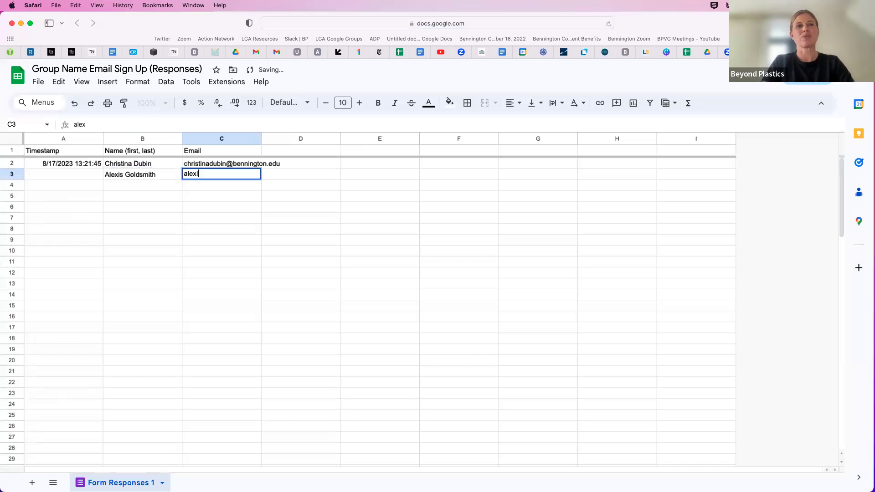
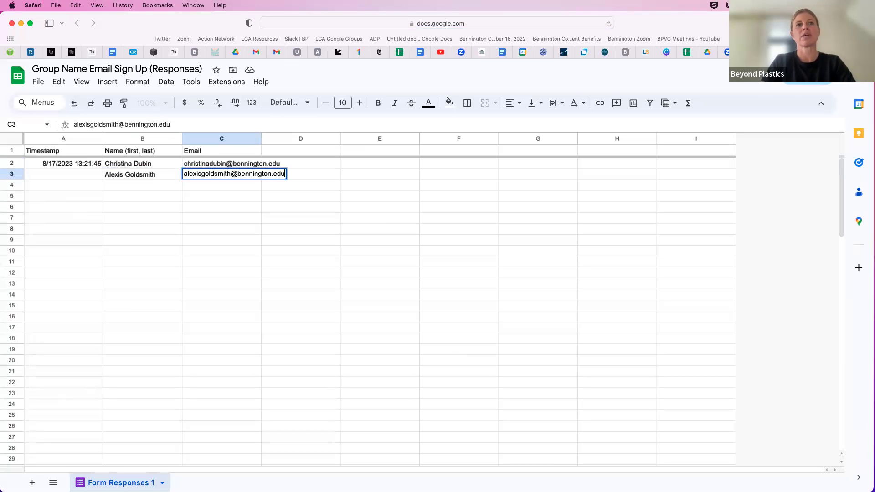
{"action": "key", "text": "Return"}
{"action": "left_click", "coordinate": [71, 167]}
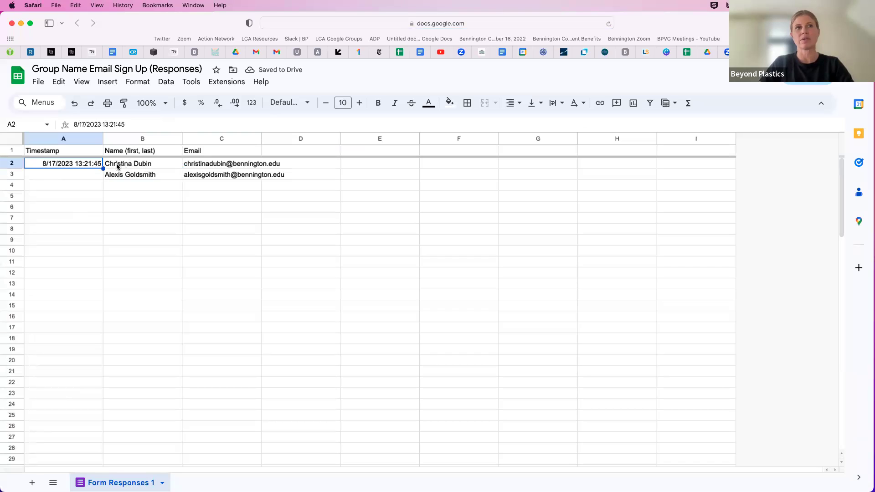
{"action": "left_click", "coordinate": [137, 173]}
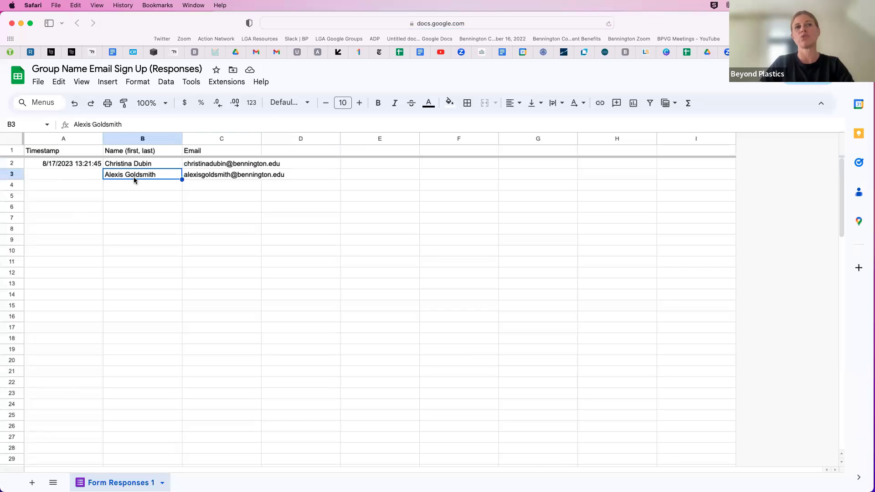
{"action": "left_click", "coordinate": [58, 165]}
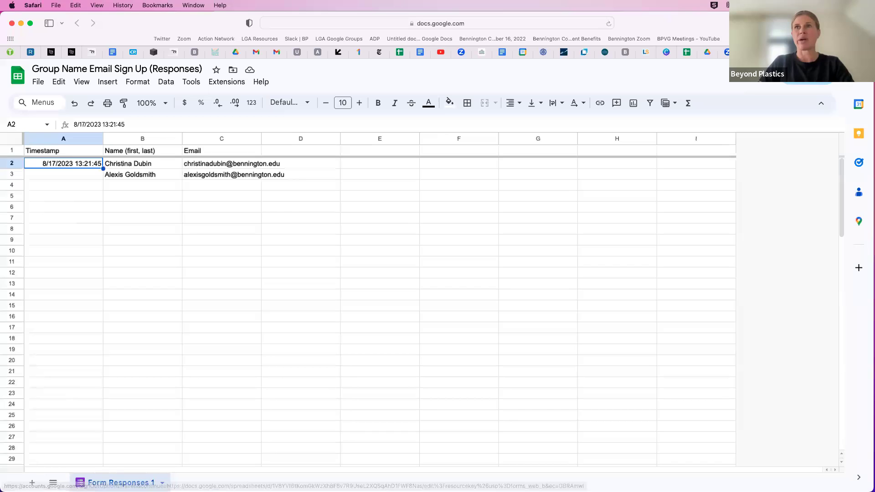
Check the single response in the Summary, Question and Individual views, then return to the Questions editor
{"action": "key", "text": "ctrl+Tab"}
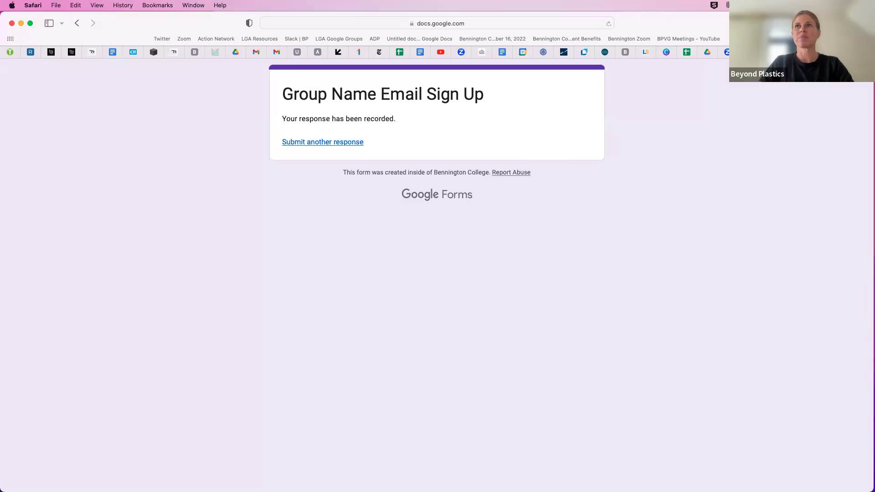
{"action": "key", "text": "ctrl+Tab"}
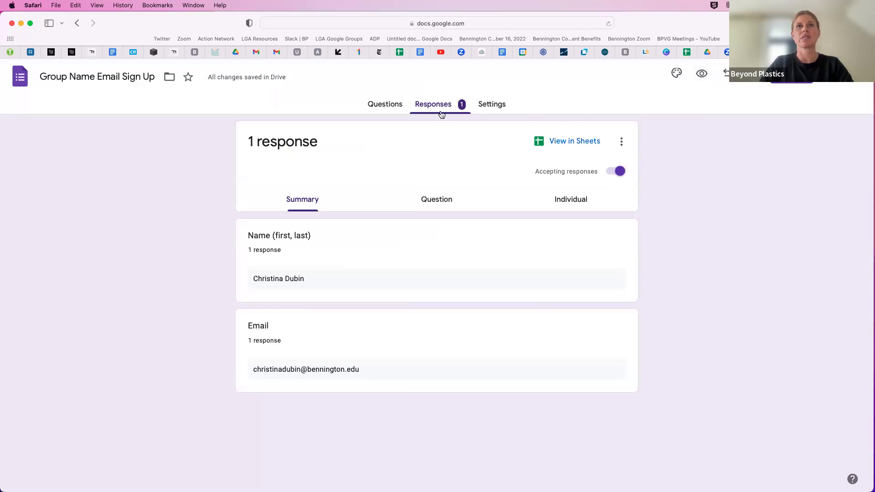
{"action": "left_click", "coordinate": [382, 107]}
{"action": "left_click", "coordinate": [423, 106]}
{"action": "left_click", "coordinate": [426, 199]}
{"action": "left_click", "coordinate": [565, 201]}
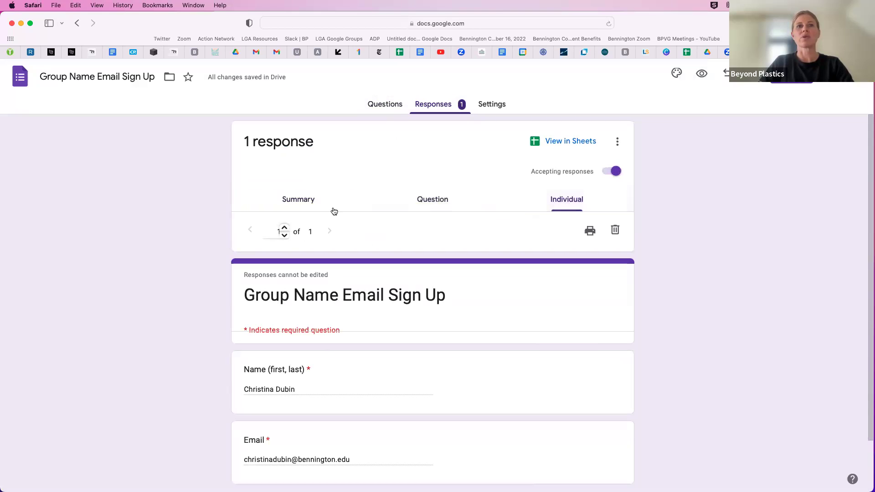
{"action": "left_click", "coordinate": [296, 199]}
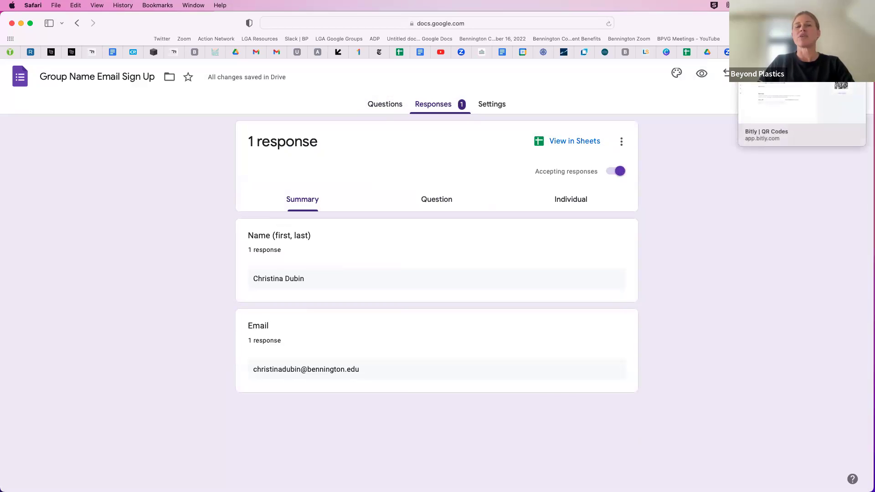
{"action": "left_click", "coordinate": [372, 106]}
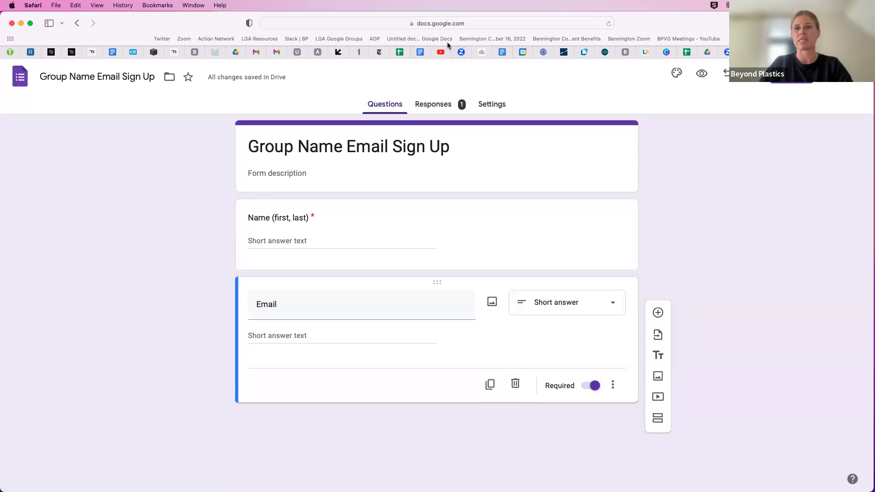
Sign out of Bitly and sign back in with Google
{"action": "left_click", "coordinate": [472, 27]}
{"action": "key", "text": "super+c"}
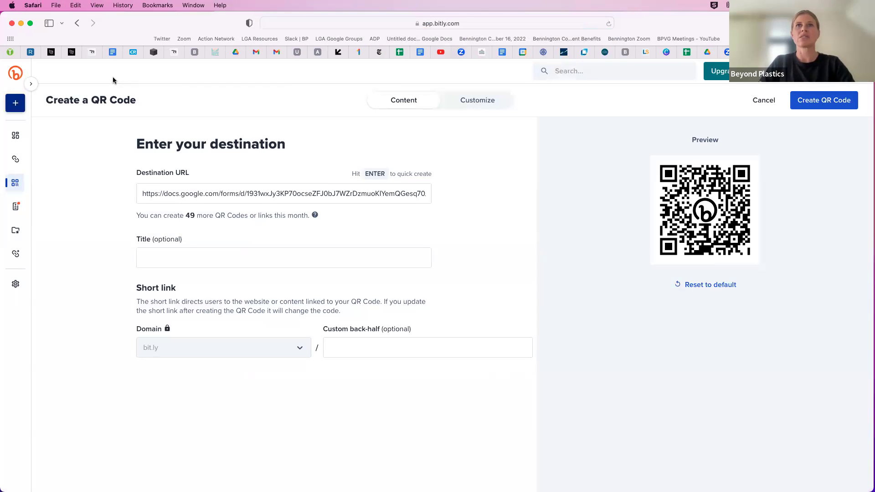
{"action": "left_click", "coordinate": [856, 71]}
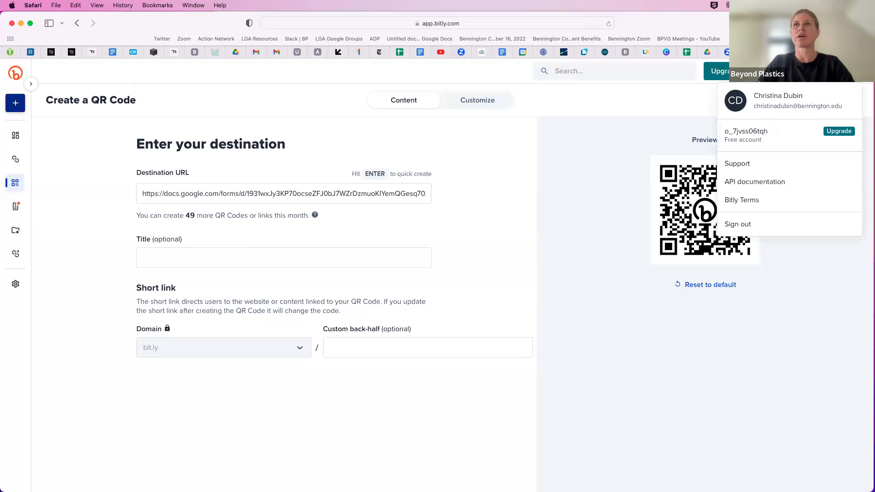
{"action": "left_click", "coordinate": [761, 228]}
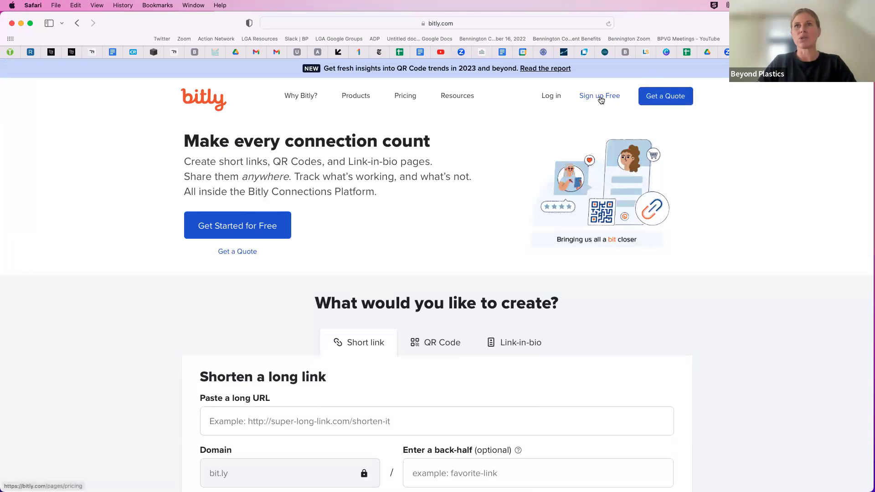
{"action": "left_click", "coordinate": [550, 96]}
{"action": "left_click", "coordinate": [414, 193]}
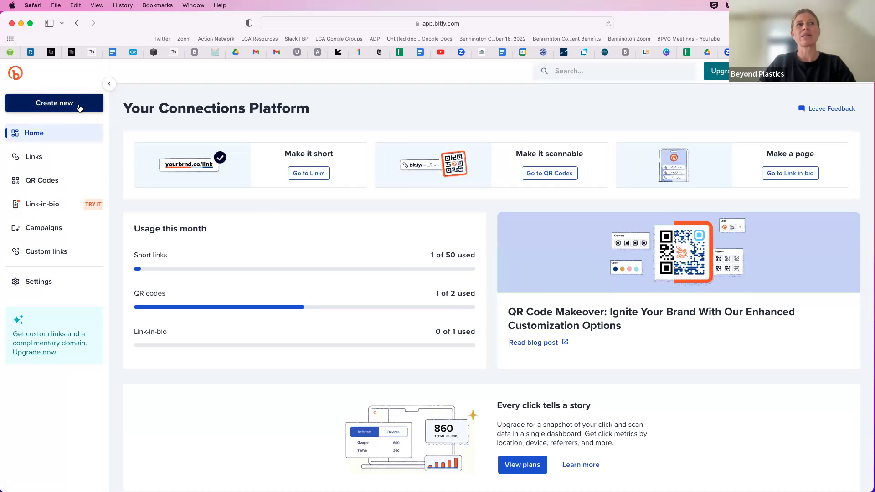
Start a new Bitly QR code with the sign-up form's URL as its destination
{"action": "left_click", "coordinate": [79, 112]}
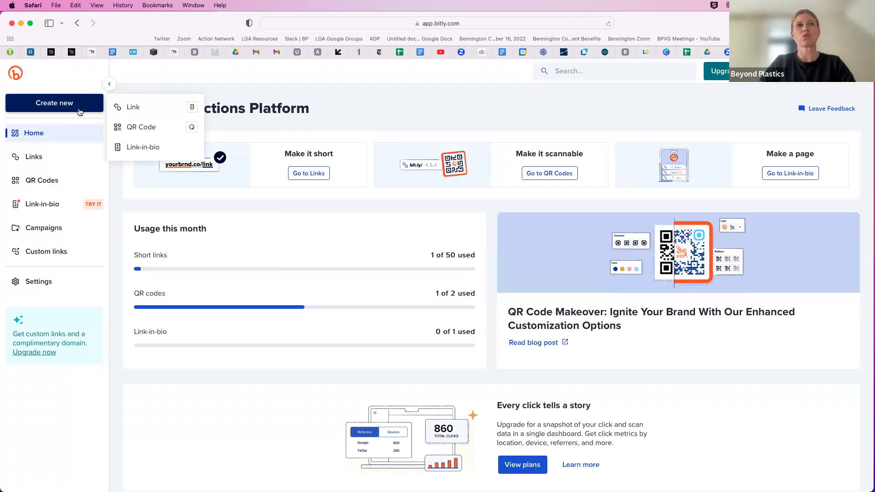
{"action": "left_click", "coordinate": [146, 127]}
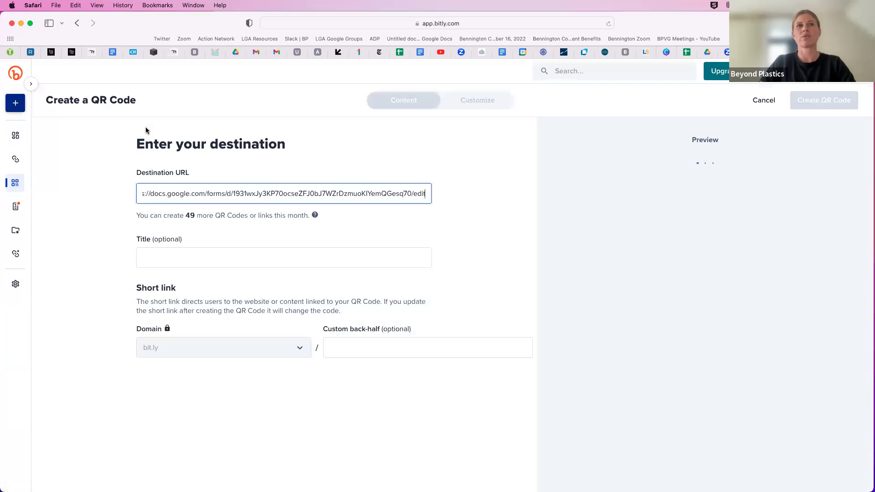
{"action": "triple_click", "coordinate": [220, 194]}
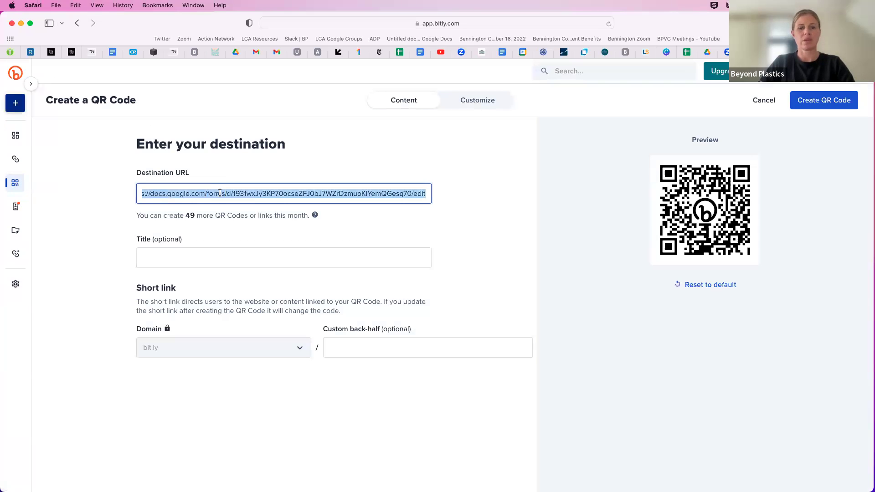
{"action": "key", "text": "super+v"}
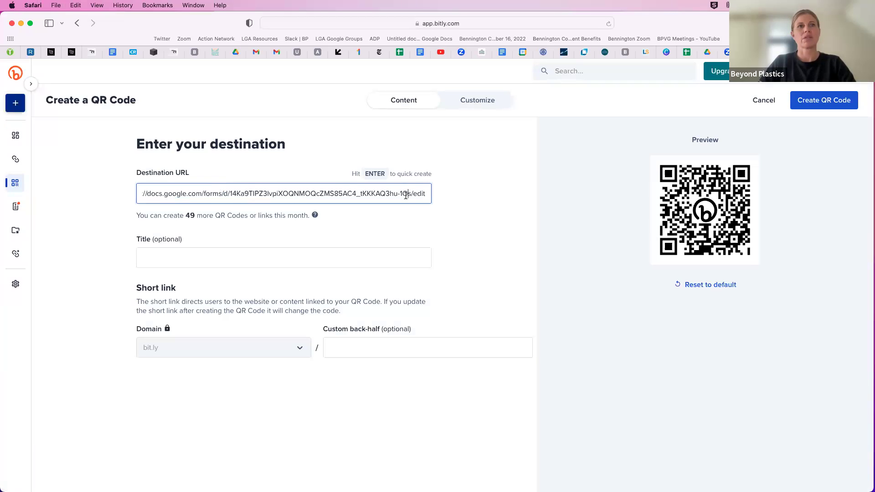
Title the QR code 'Email sign up' and set the back-half to 'Groupname-sign-up'
{"action": "left_click", "coordinate": [196, 258]}
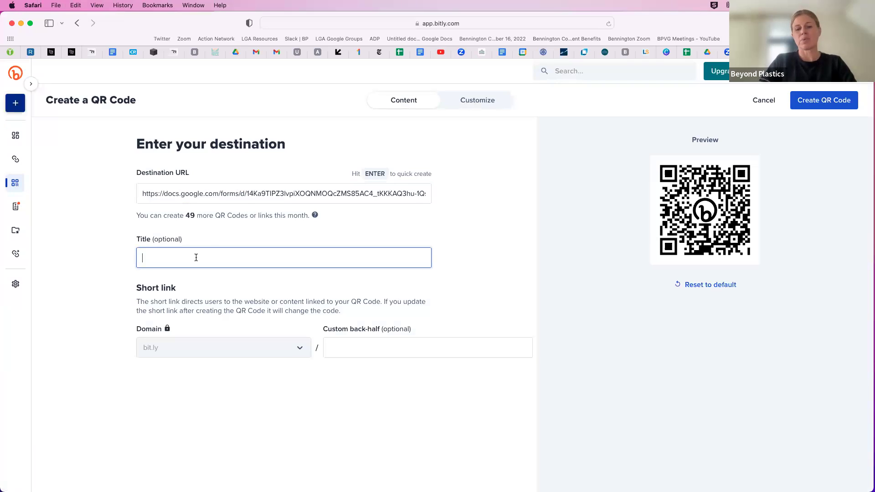
{"action": "type", "text": "Email"}
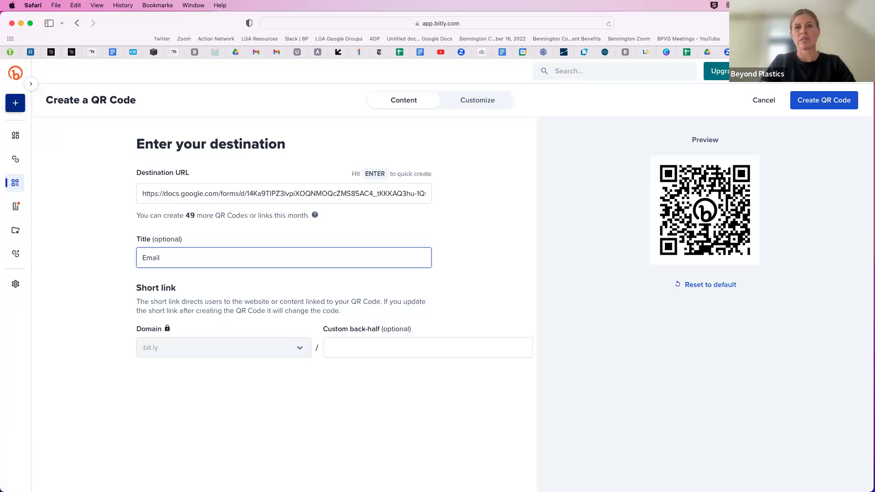
{"action": "type", "text": " sign up"}
{"action": "left_click", "coordinate": [360, 344]}
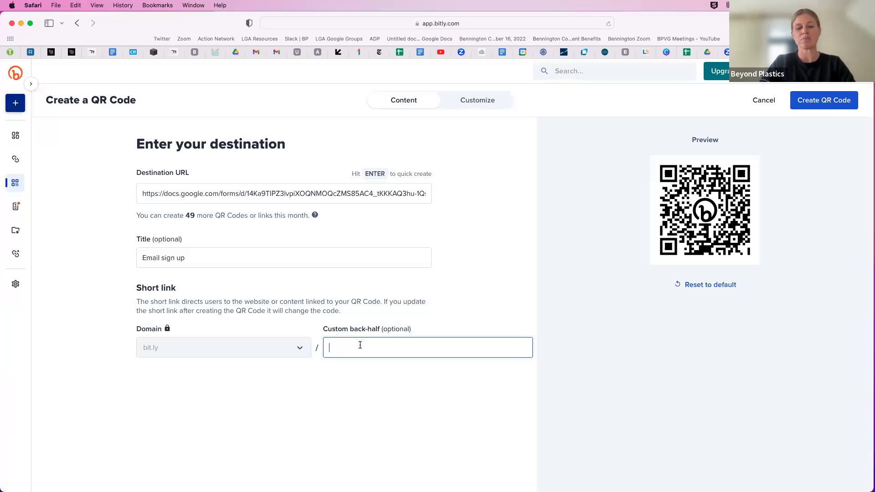
{"action": "type", "text": "Groupname"}
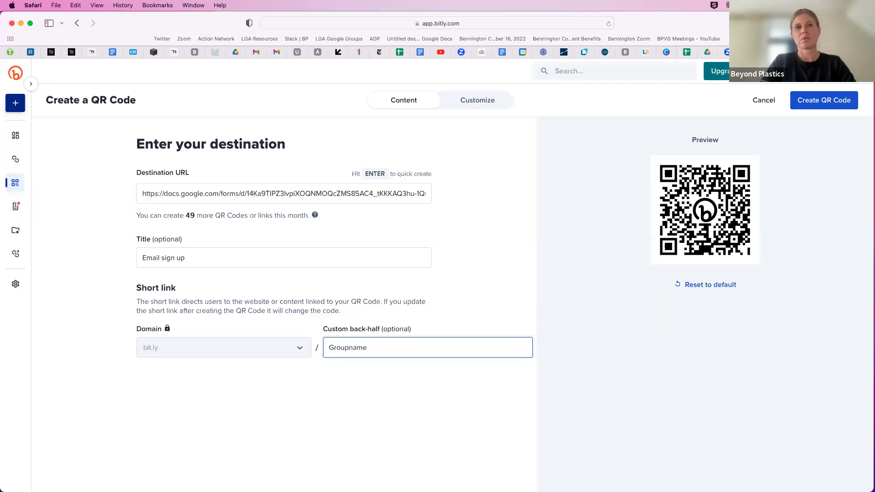
{"action": "type", "text": "-email"}
{"action": "key", "text": "BackSpace"}
{"action": "key", "text": "BackSpace"}
{"action": "key", "text": "BackSpace"}
{"action": "key", "text": "BackSpace"}
{"action": "key", "text": "BackSpace"}
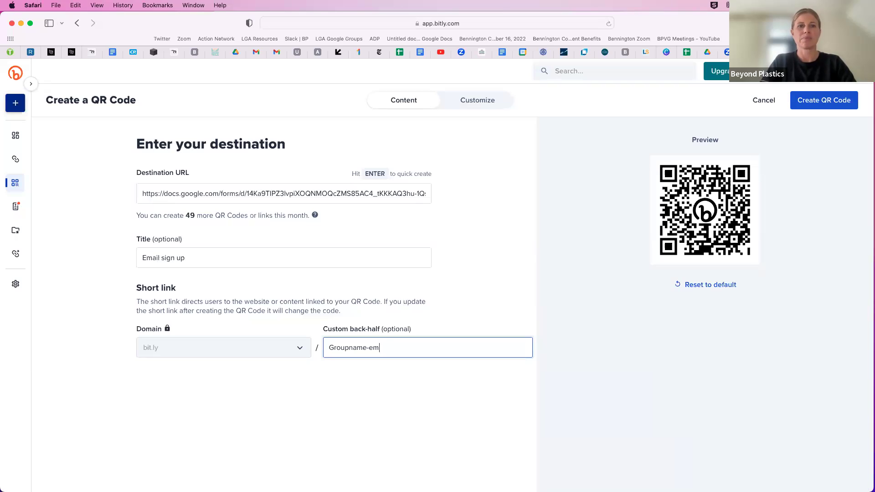
{"action": "type", "text": "sign-up"}
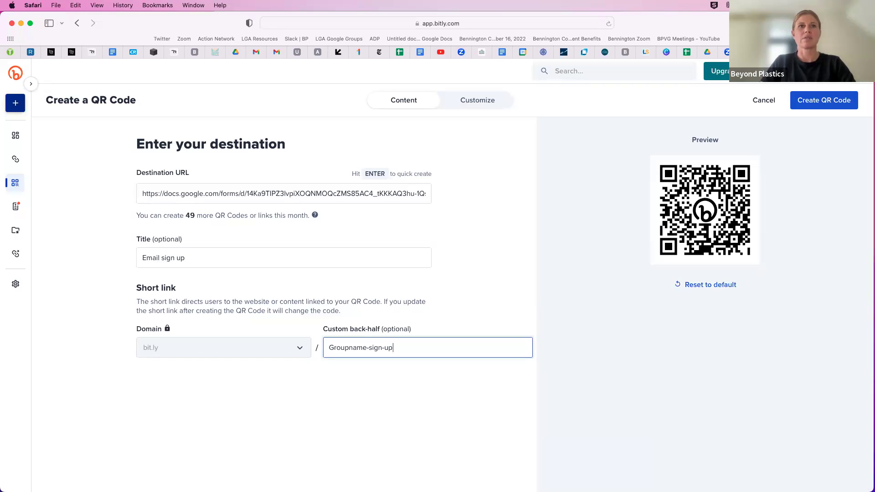
Create the 'Email sign up' QR code for bit.ly/Groupname-sign-up and dismiss the ready notice
{"action": "left_click", "coordinate": [814, 104]}
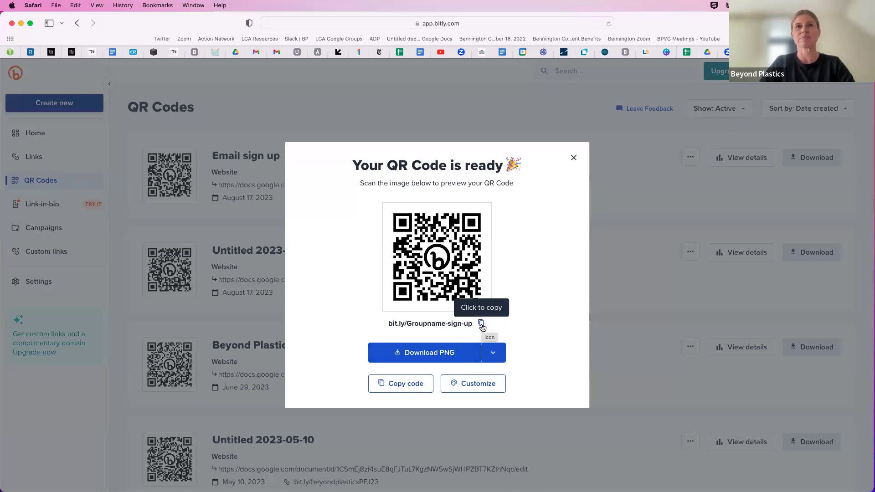
{"action": "left_click", "coordinate": [575, 158]}
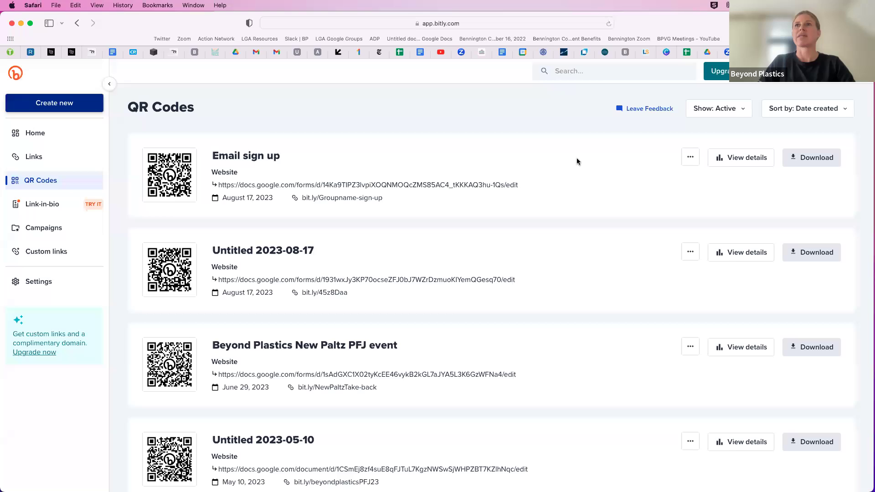